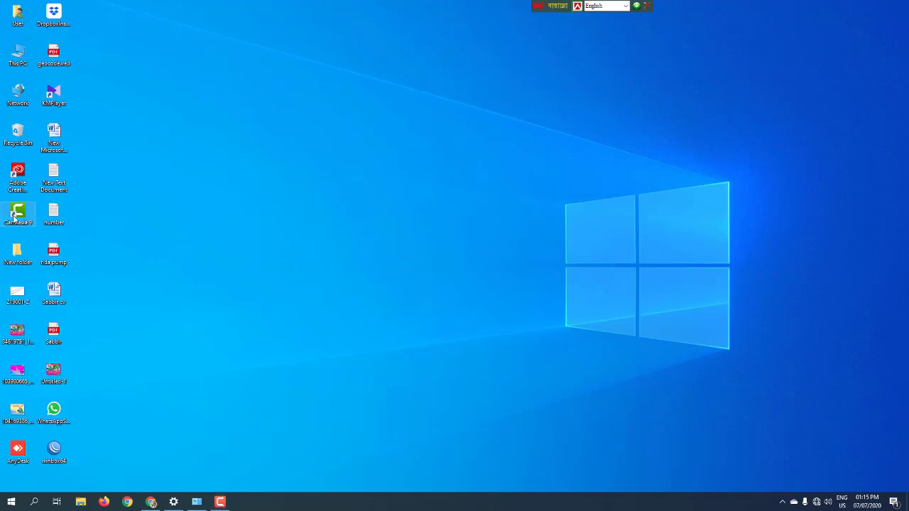
Step: Launch Camtasia 9 and create a new project
{"action": "left_click", "coordinate": [14, 216]}
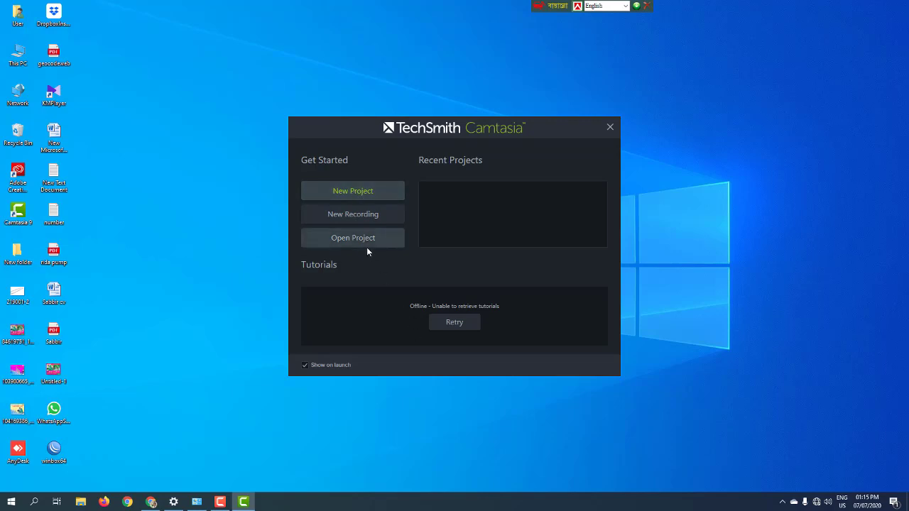
{"action": "left_click", "coordinate": [357, 193]}
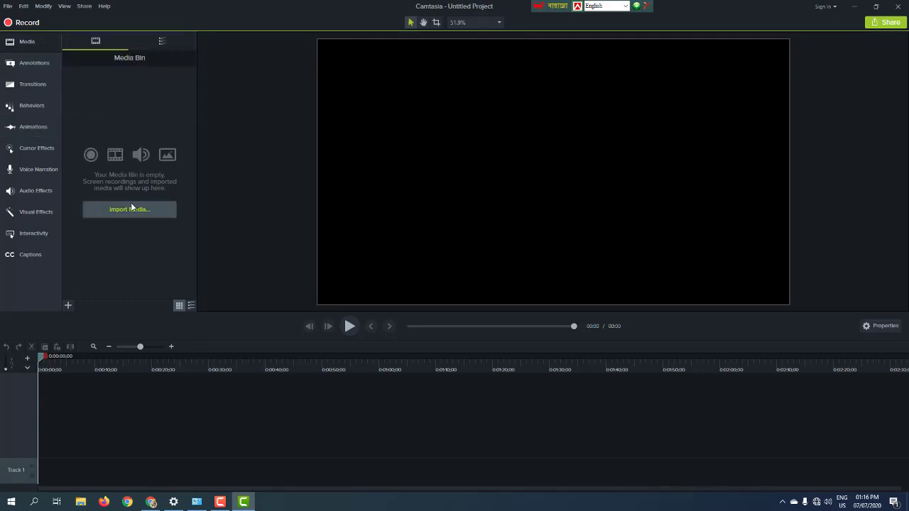
Step: Add the bokehdots animated background from the Library to the start of Track 2 and play it
{"action": "left_click", "coordinate": [161, 41]}
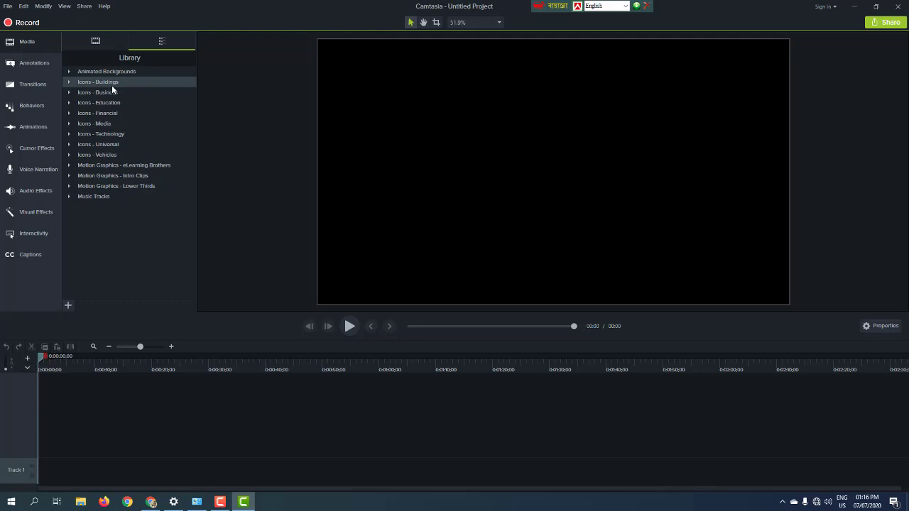
{"action": "left_click", "coordinate": [70, 73]}
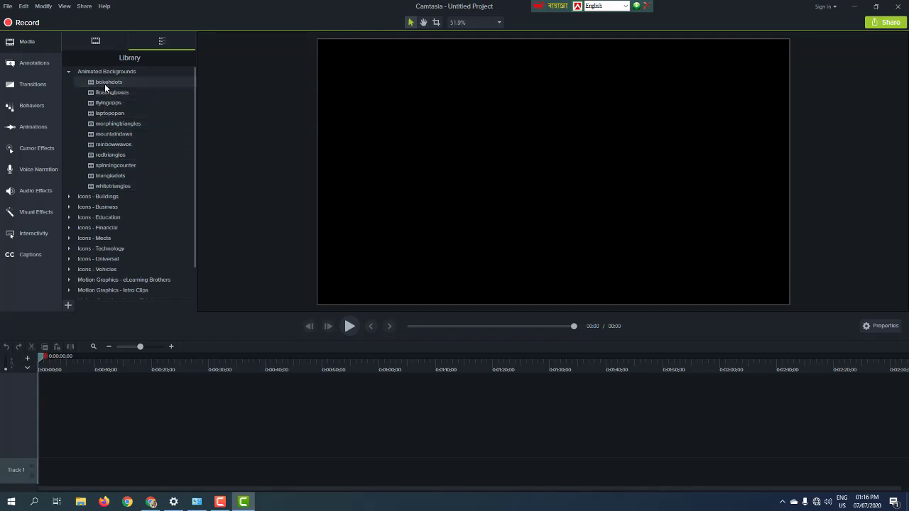
{"action": "left_click_drag", "start_coordinate": [106, 86], "coordinate": [55, 452]}
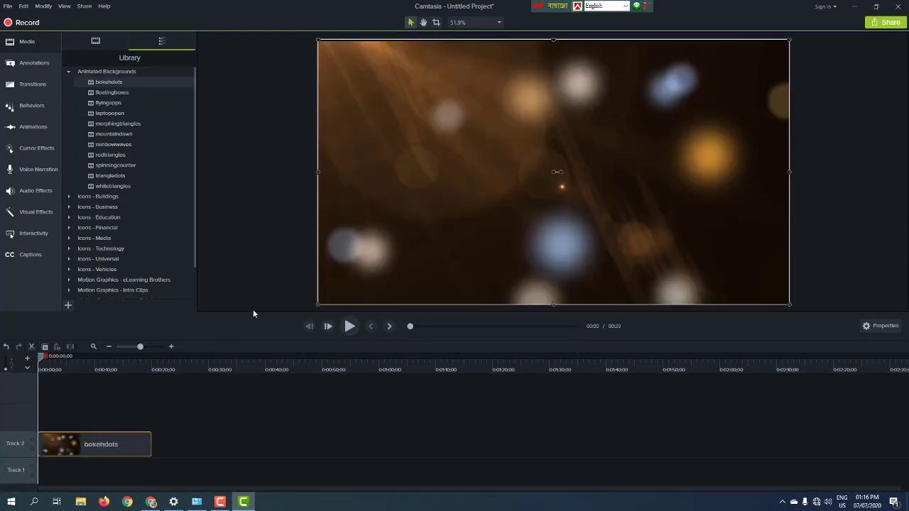
{"action": "left_click", "coordinate": [347, 330]}
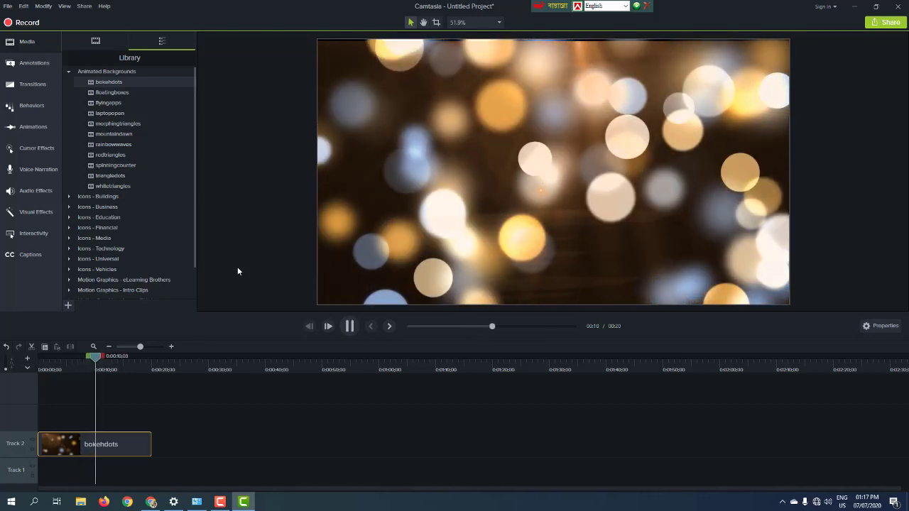
Step: Add the floatingboxes animated background directly after bokehdots on Track 2 and preview it
{"action": "left_click_drag", "start_coordinate": [108, 96], "coordinate": [156, 447]}
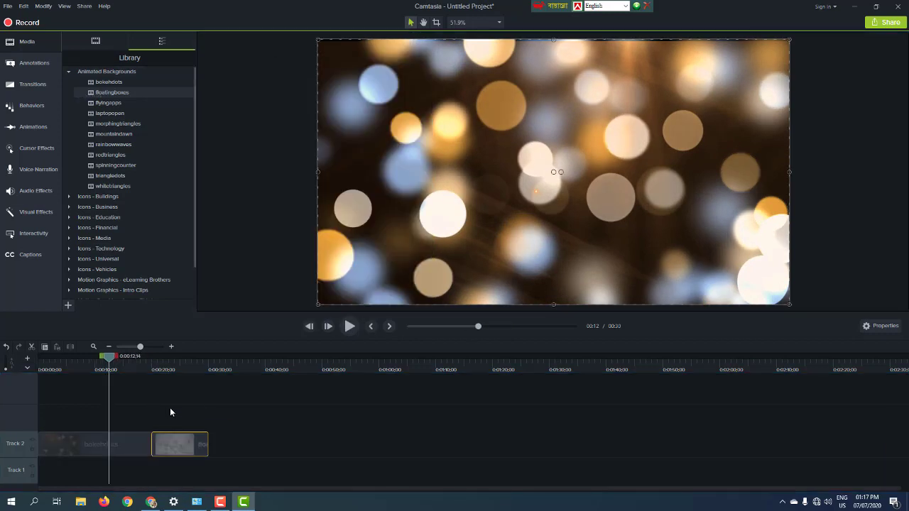
{"action": "left_click", "coordinate": [160, 363]}
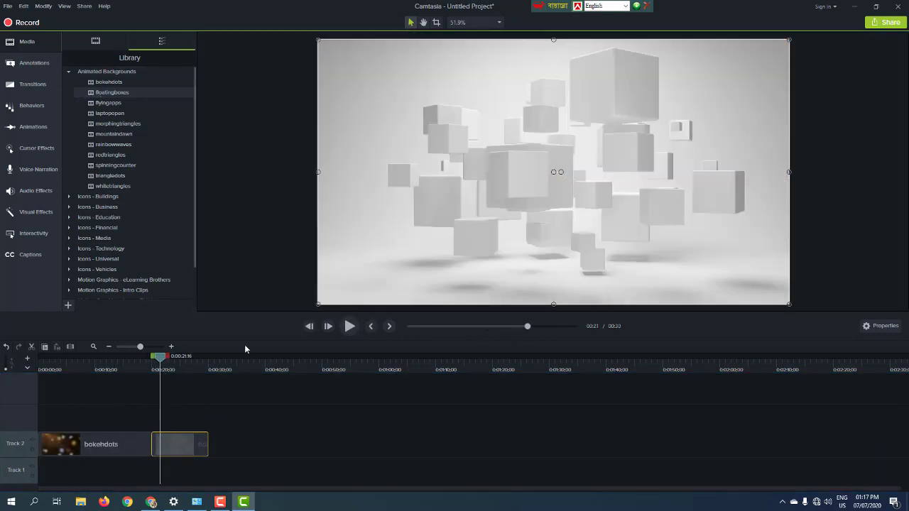
{"action": "left_click", "coordinate": [348, 327]}
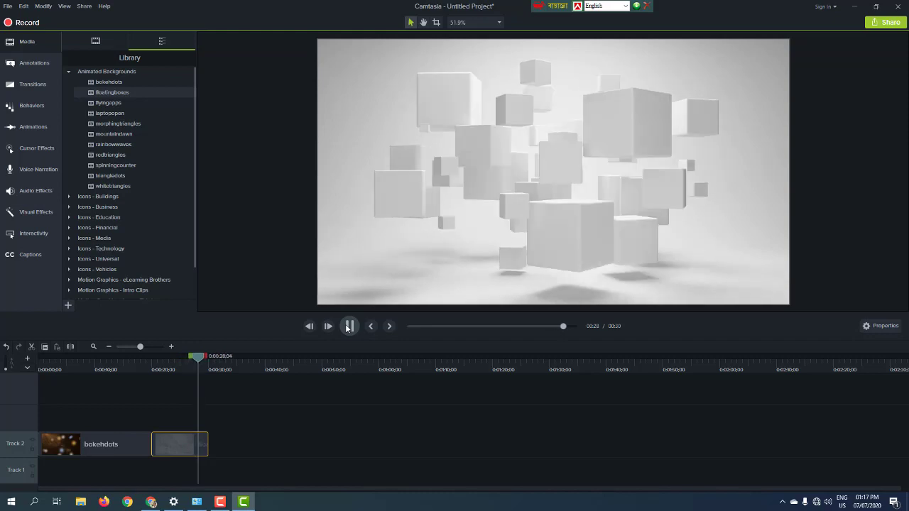
Step: Place the apartment-01 building icon on Track 3 over the end of the floatingboxes clip and preview the overlap
{"action": "left_click", "coordinate": [68, 197]}
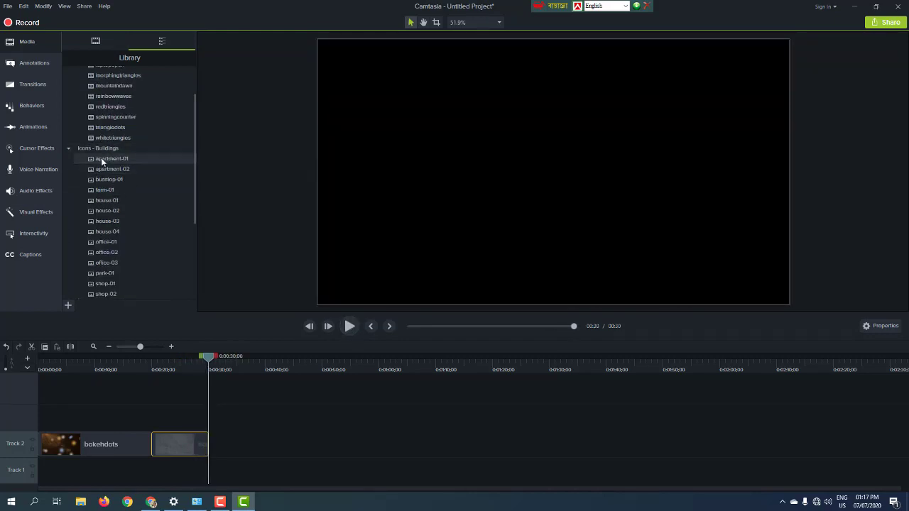
{"action": "left_click_drag", "start_coordinate": [100, 157], "coordinate": [190, 421]}
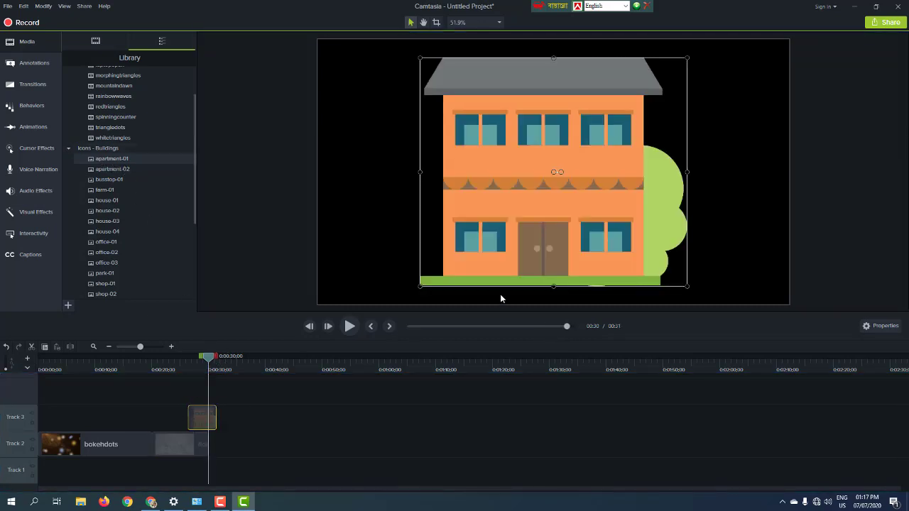
{"action": "left_click", "coordinate": [349, 326]}
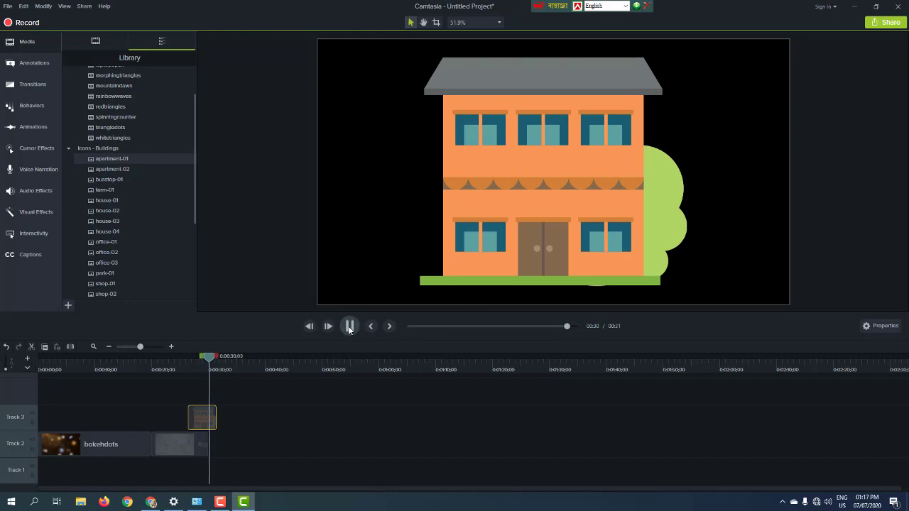
{"action": "left_click", "coordinate": [179, 448]}
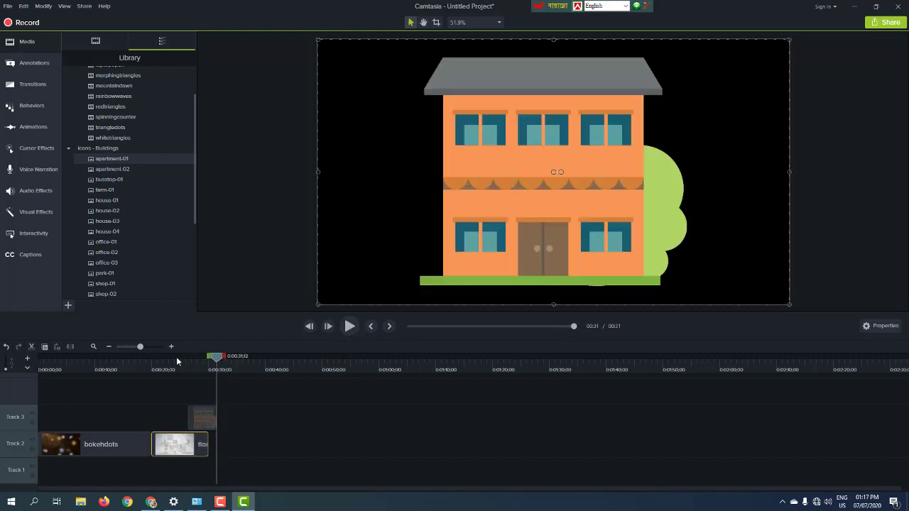
{"action": "left_click", "coordinate": [157, 363]}
{"action": "left_click", "coordinate": [350, 326]}
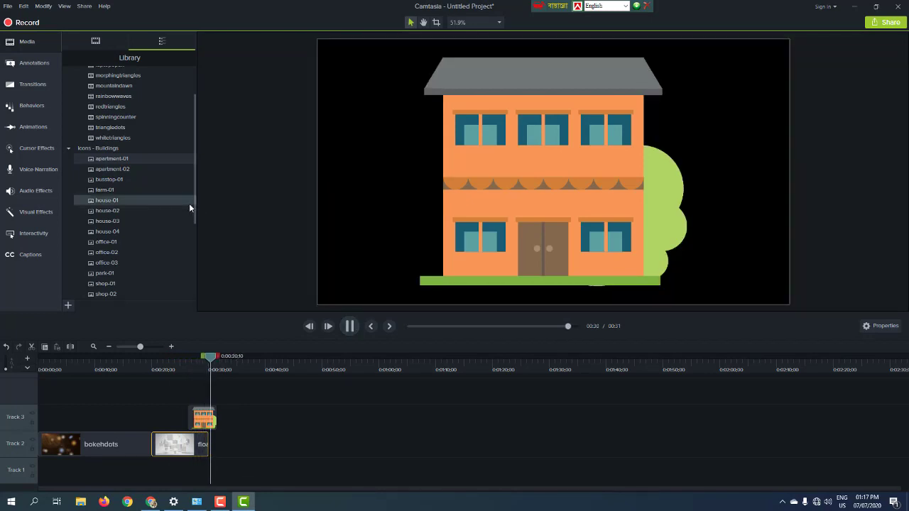
Step: Place the barchart-01 business icon on Track 4 overlapping the apartment clip, and preview the layered clips from about 26 seconds
{"action": "scroll", "coordinate": [117, 179], "scroll_direction": "down", "scroll_amount": 2}
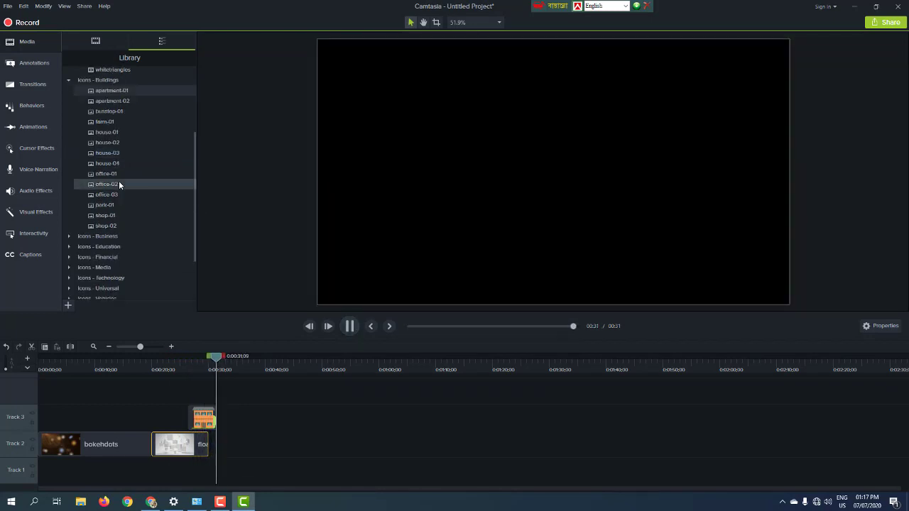
{"action": "left_click", "coordinate": [69, 236]}
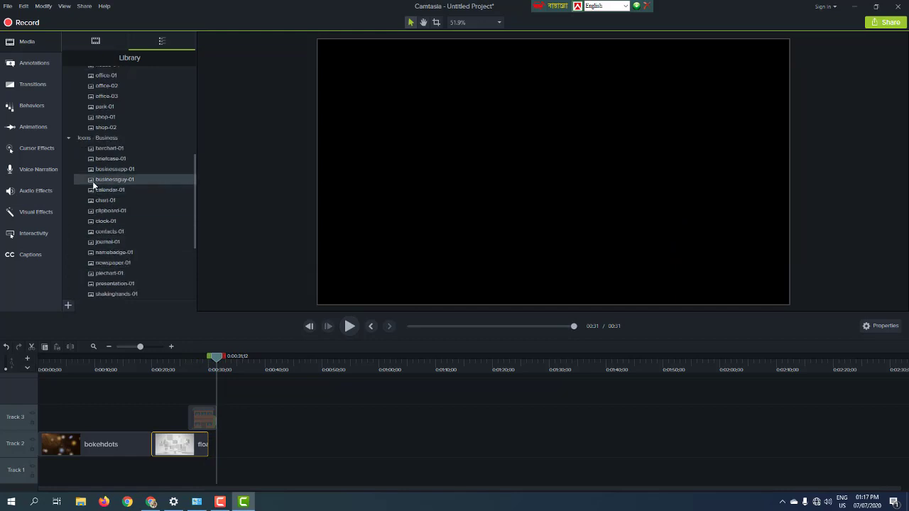
{"action": "left_click_drag", "start_coordinate": [109, 147], "coordinate": [200, 398]}
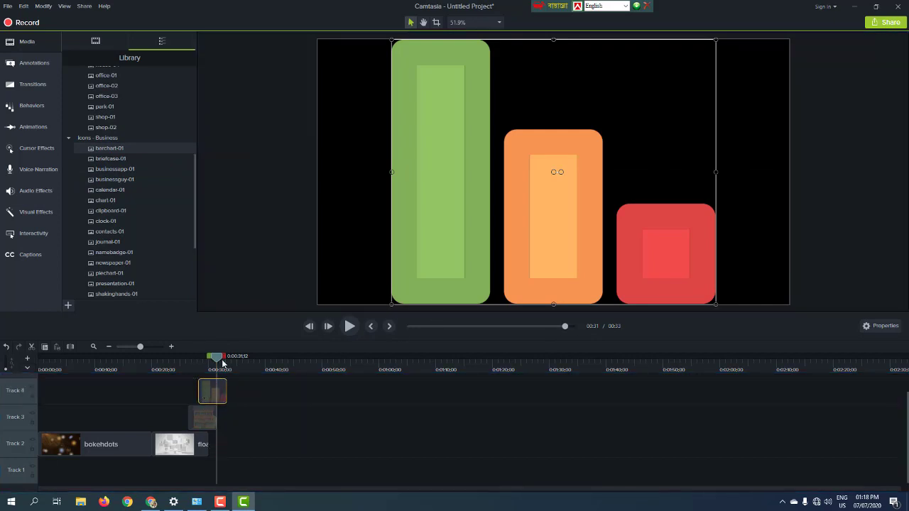
{"action": "left_click_drag", "start_coordinate": [218, 358], "coordinate": [175, 357]}
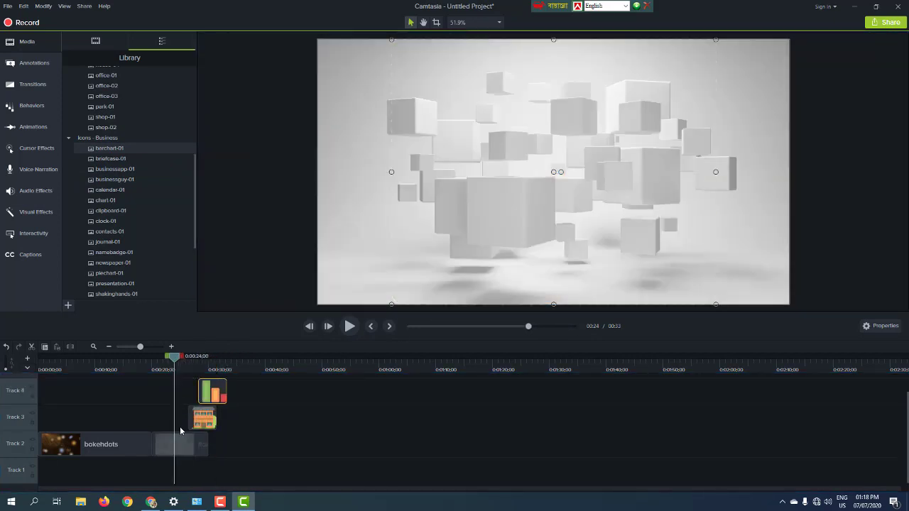
{"action": "left_click", "coordinate": [180, 441]}
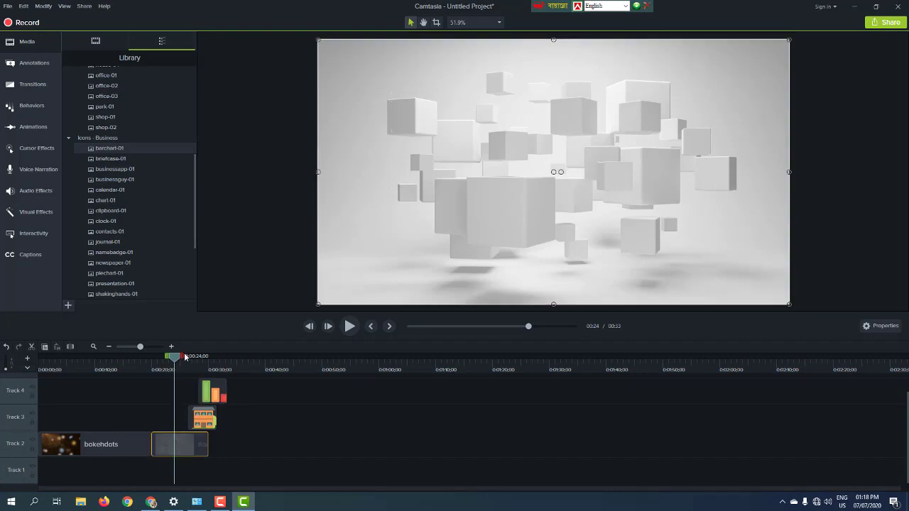
{"action": "left_click_drag", "start_coordinate": [176, 357], "coordinate": [188, 357]}
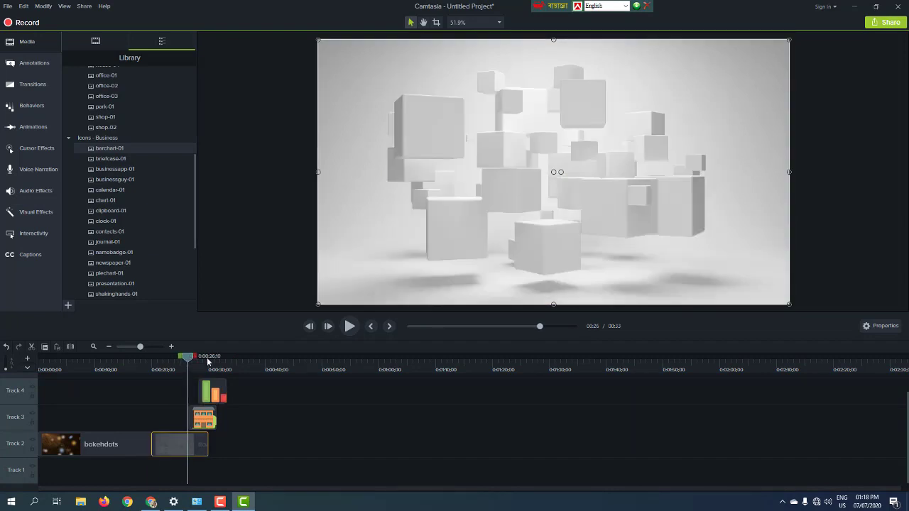
{"action": "left_click", "coordinate": [347, 327]}
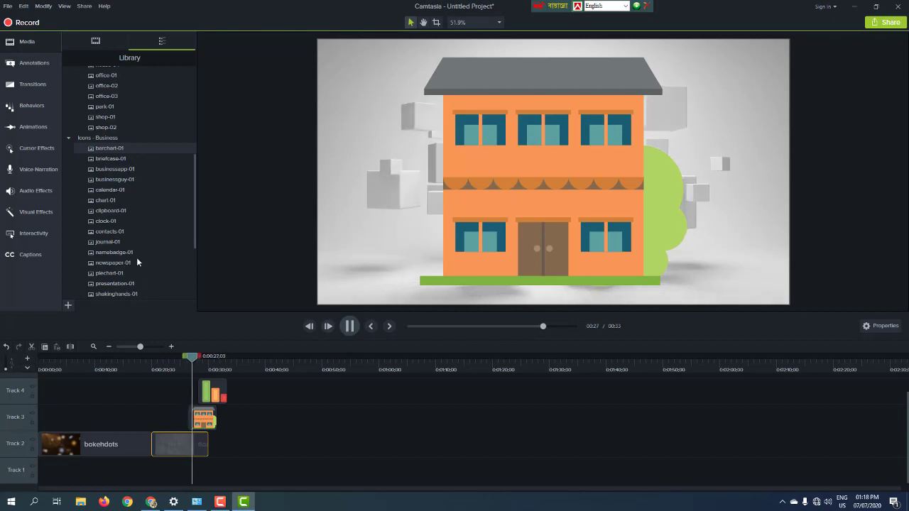
Step: Add the boat-01 vehicle icon directly after the bar chart on Track 4 and play it
{"action": "scroll", "coordinate": [124, 235], "scroll_direction": "down", "scroll_amount": 2}
{"action": "scroll", "coordinate": [123, 235], "scroll_direction": "down", "scroll_amount": 2}
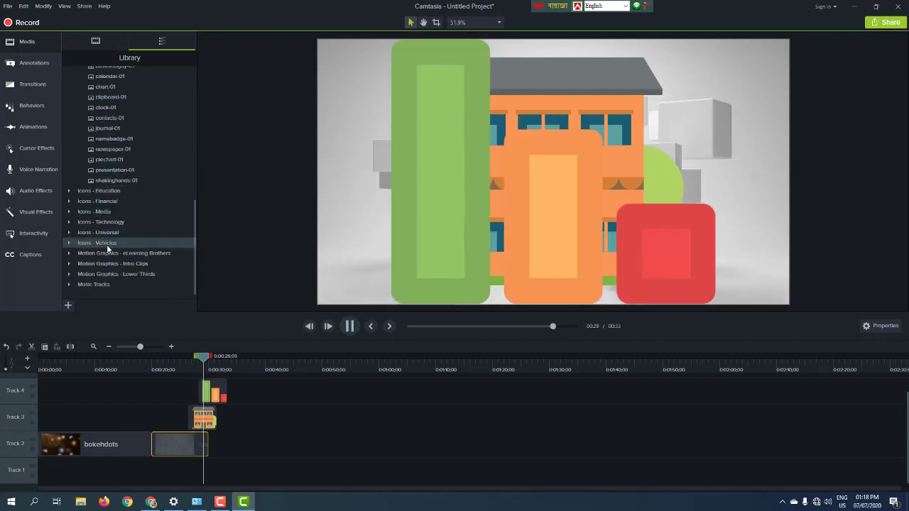
{"action": "left_click", "coordinate": [70, 243]}
{"action": "scroll", "coordinate": [79, 244], "scroll_direction": "down", "scroll_amount": 2}
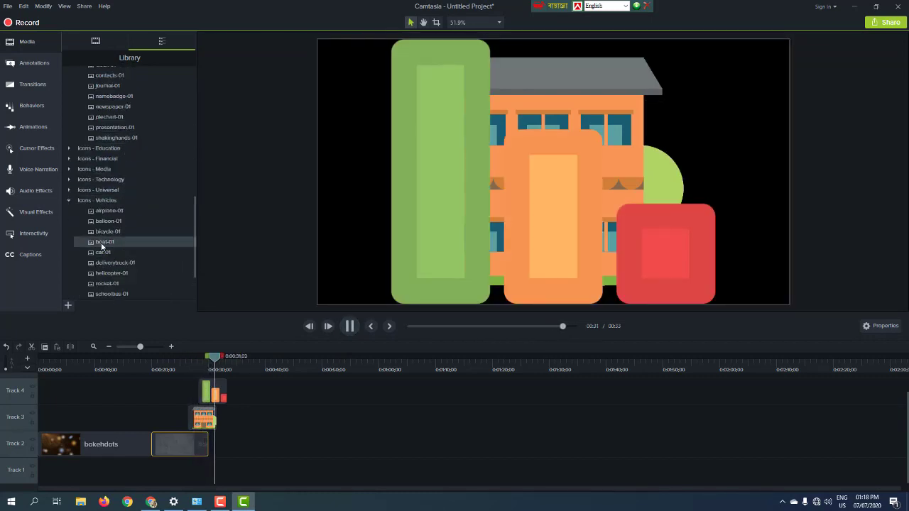
{"action": "left_click_drag", "start_coordinate": [78, 243], "coordinate": [220, 396]}
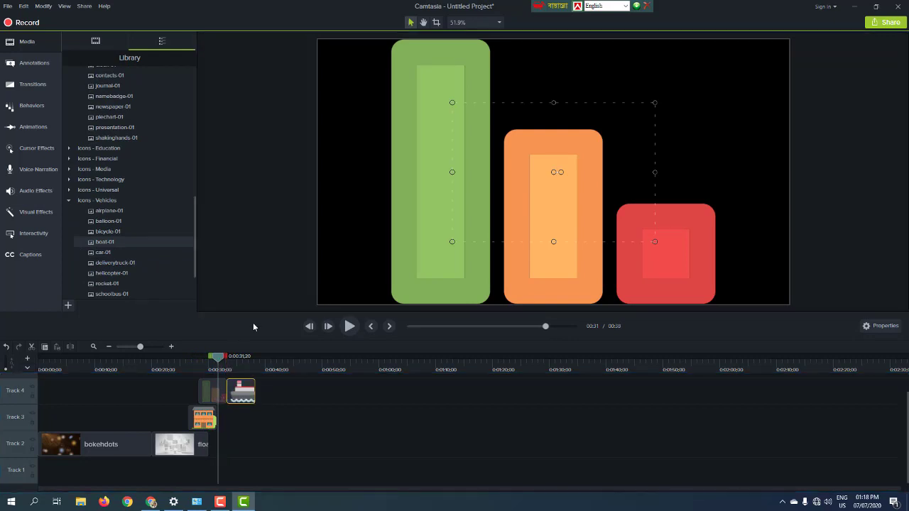
{"action": "left_click", "coordinate": [347, 327]}
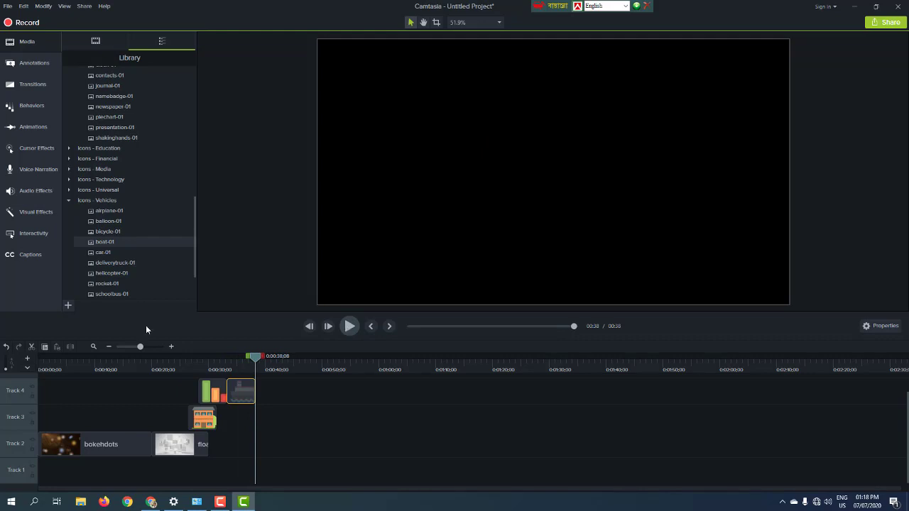
Step: Add the hexagone-intro01 clip from the eLearning Brothers motion graphics after the boat on Track 4 and play it
{"action": "scroll", "coordinate": [124, 174], "scroll_direction": "down", "scroll_amount": 2}
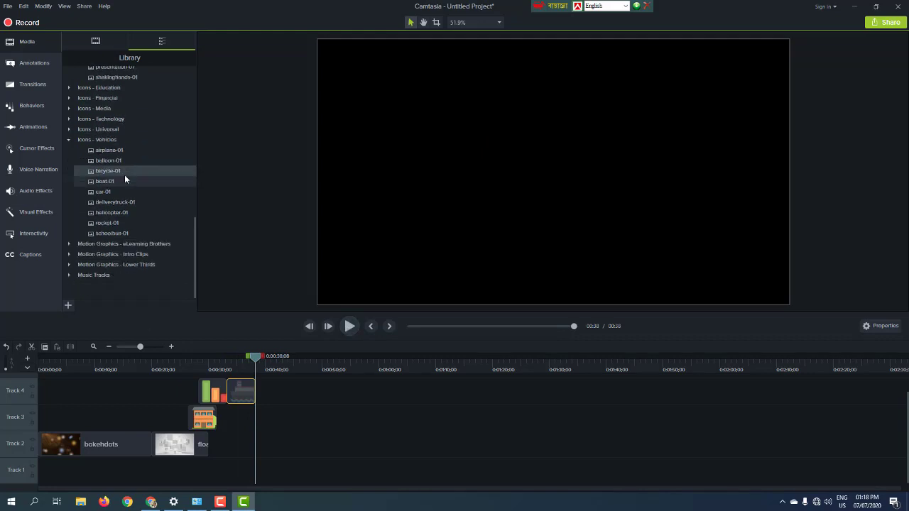
{"action": "left_click", "coordinate": [68, 244]}
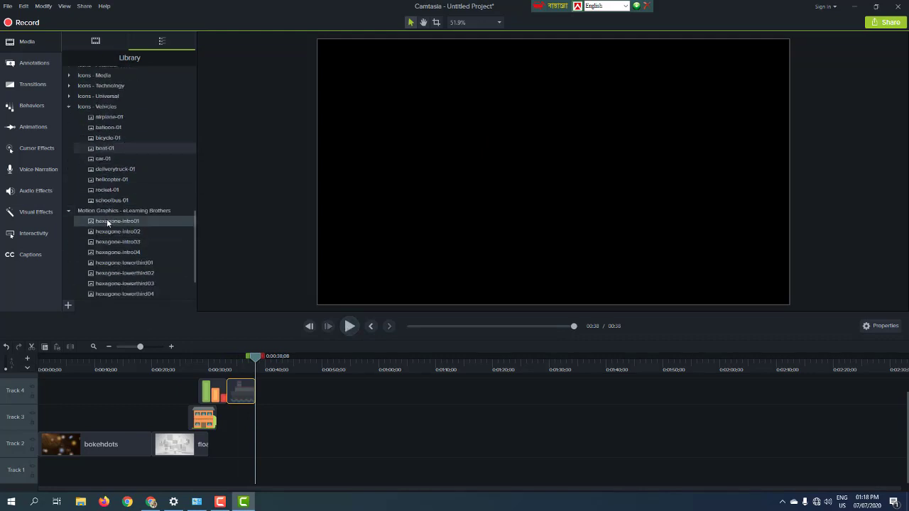
{"action": "left_click_drag", "start_coordinate": [106, 221], "coordinate": [287, 283]}
{"action": "left_click_drag", "start_coordinate": [258, 398], "coordinate": [259, 391]}
{"action": "left_click", "coordinate": [353, 326]}
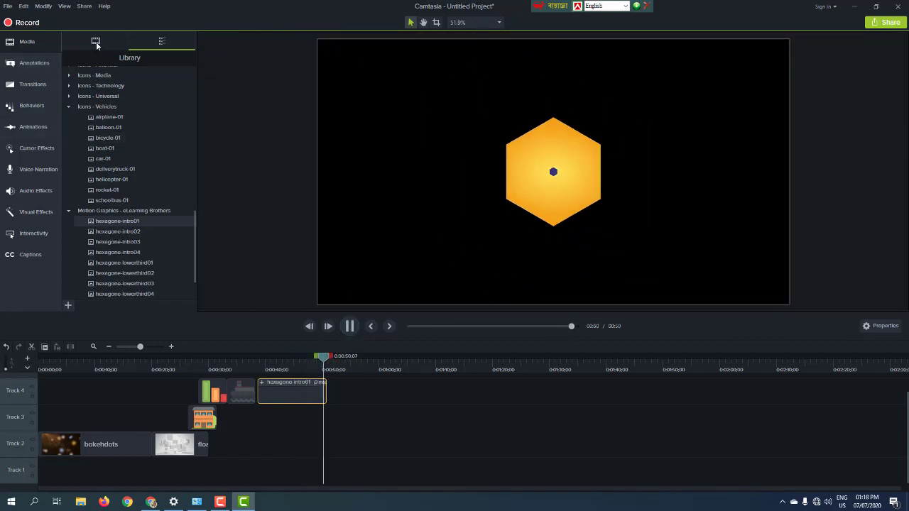
Step: Look through the Media Bin and delete the hexagone-intro01, boat and bar chart clips from Track 4
{"action": "left_click", "coordinate": [96, 41]}
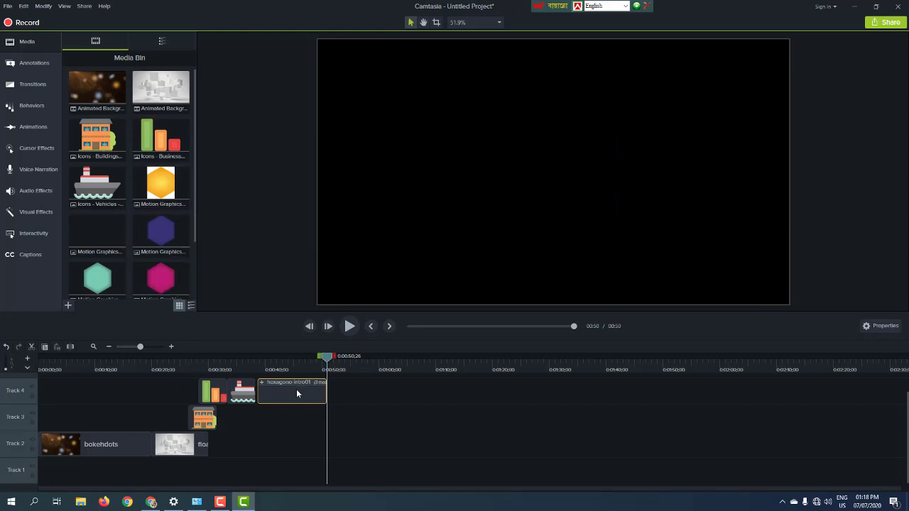
{"action": "scroll", "coordinate": [125, 133], "scroll_direction": "down", "scroll_amount": 2}
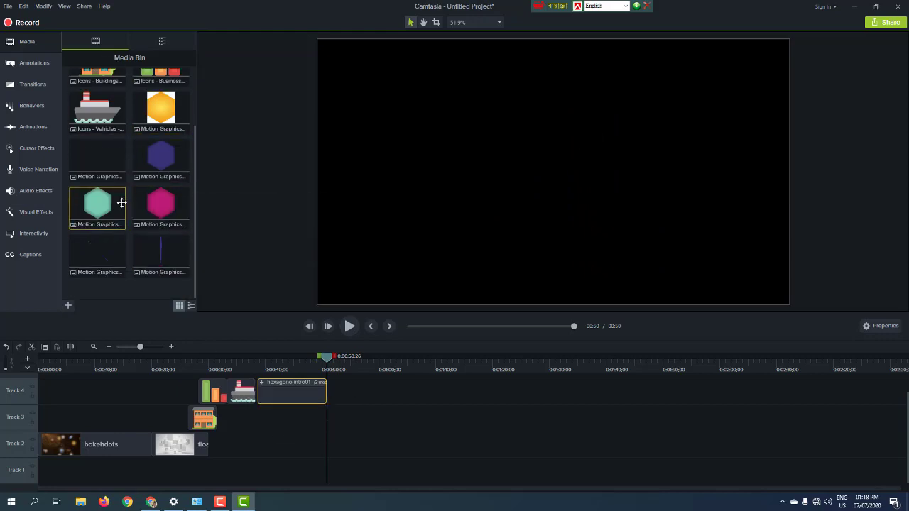
{"action": "scroll", "coordinate": [121, 203], "scroll_direction": "up", "scroll_amount": 2}
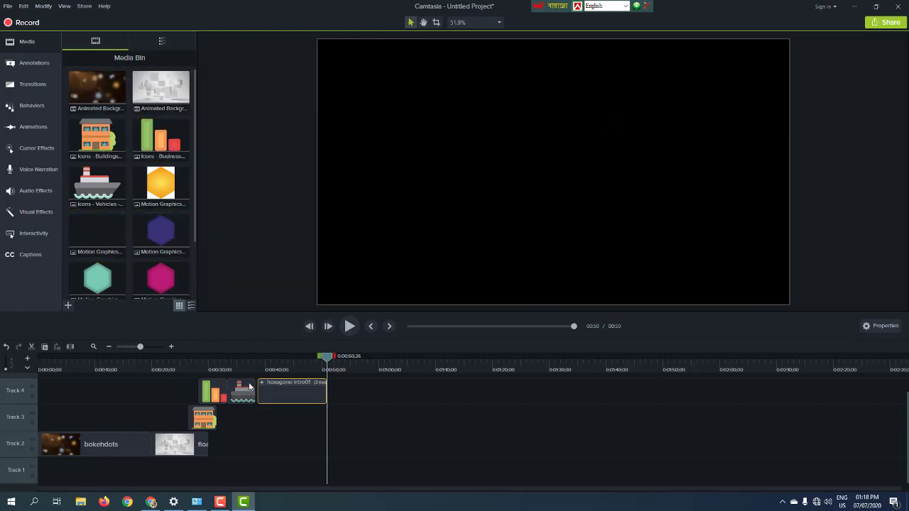
{"action": "left_click", "coordinate": [272, 394]}
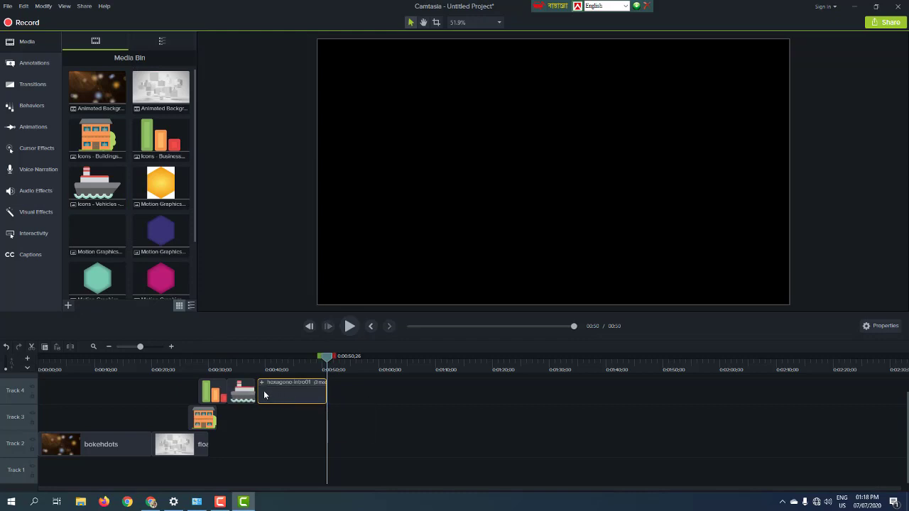
{"action": "key", "text": "Delete"}
{"action": "left_click", "coordinate": [240, 392]}
{"action": "key", "text": "Delete"}
{"action": "left_click", "coordinate": [213, 392]}
{"action": "key", "text": "Delete"}
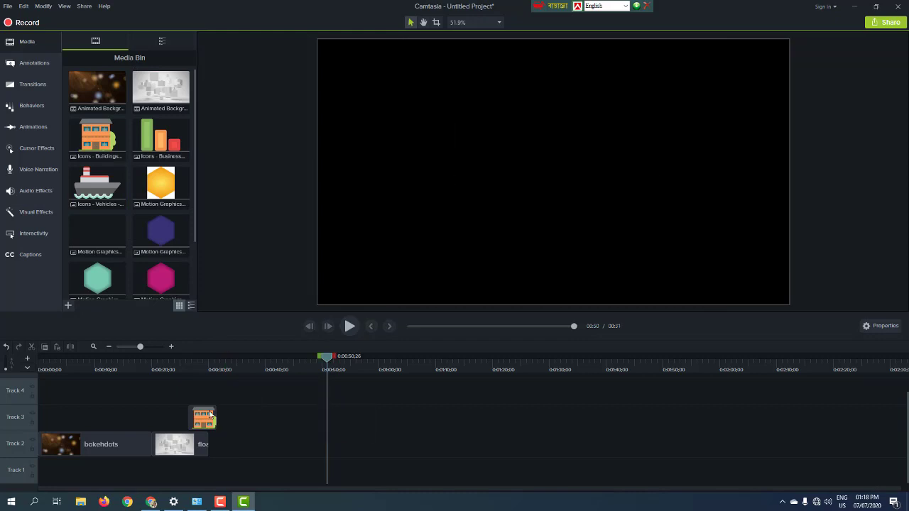
Step: Delete the apartment clip from Track 3 and the floatingboxes and bokehdots clips from Track 2
{"action": "left_click", "coordinate": [210, 415]}
{"action": "key", "text": "Delete"}
{"action": "left_click", "coordinate": [180, 438]}
{"action": "key", "text": "Delete"}
{"action": "left_click", "coordinate": [133, 444]}
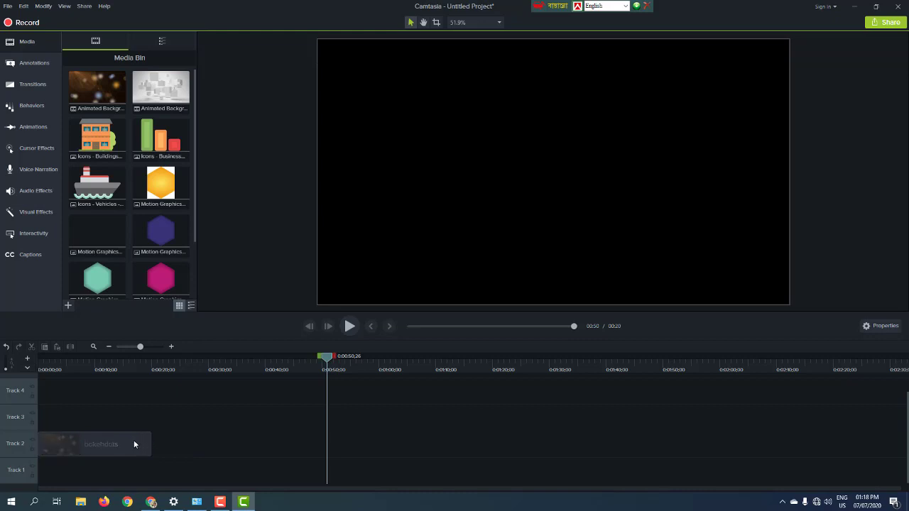
{"action": "key", "text": "Delete"}
{"action": "scroll", "coordinate": [99, 262], "scroll_direction": "down", "scroll_amount": 3}
{"action": "scroll", "coordinate": [99, 262], "scroll_direction": "up", "scroll_amount": 3}
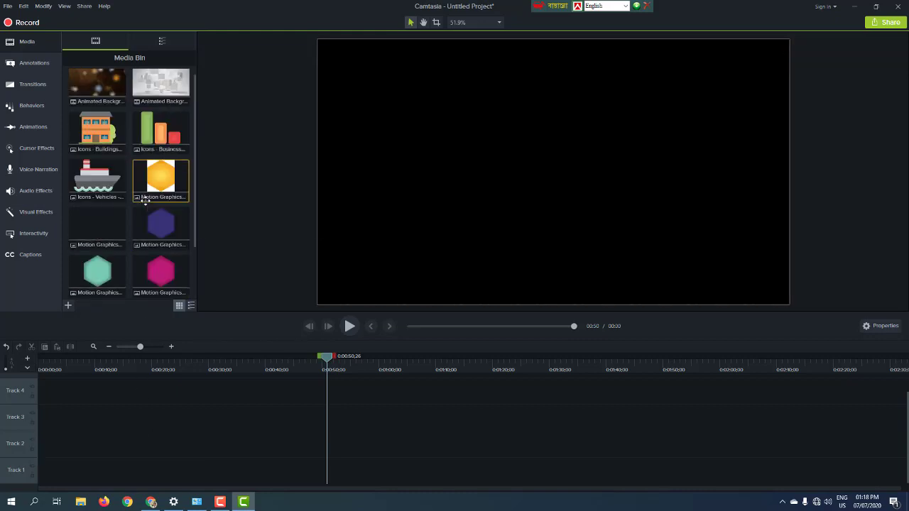
Step: Delete the teal hexagon, the pink hexagon and two blank-looking motion graphics from the Media Bin
{"action": "right_click", "coordinate": [102, 273]}
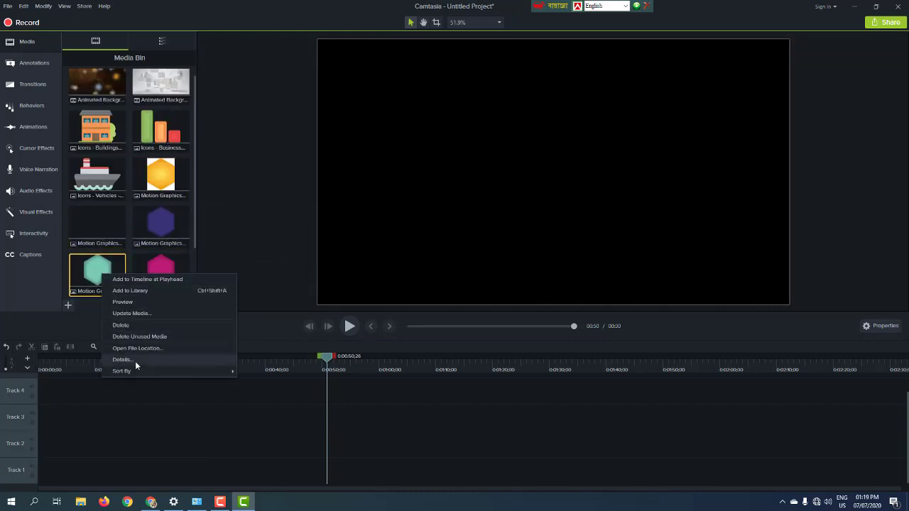
{"action": "left_click", "coordinate": [124, 325]}
{"action": "right_click", "coordinate": [120, 277]}
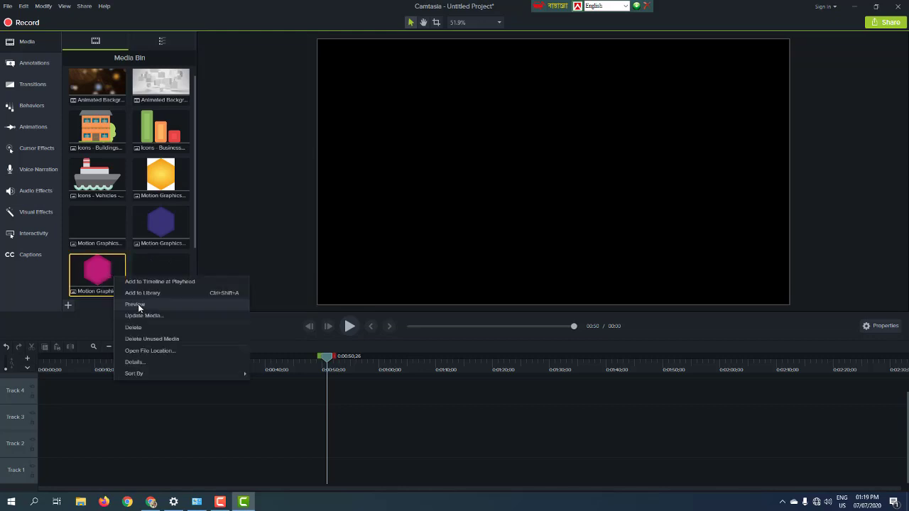
{"action": "left_click", "coordinate": [134, 327]}
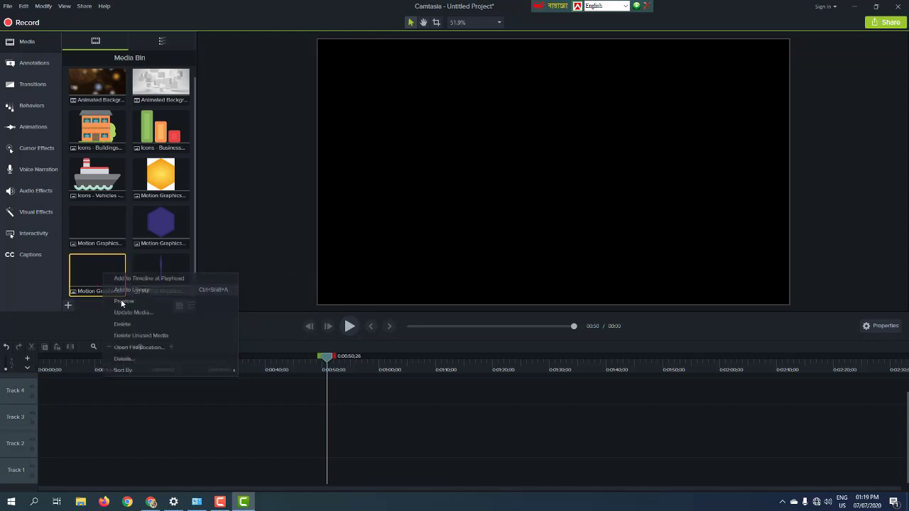
{"action": "left_click", "coordinate": [120, 327]}
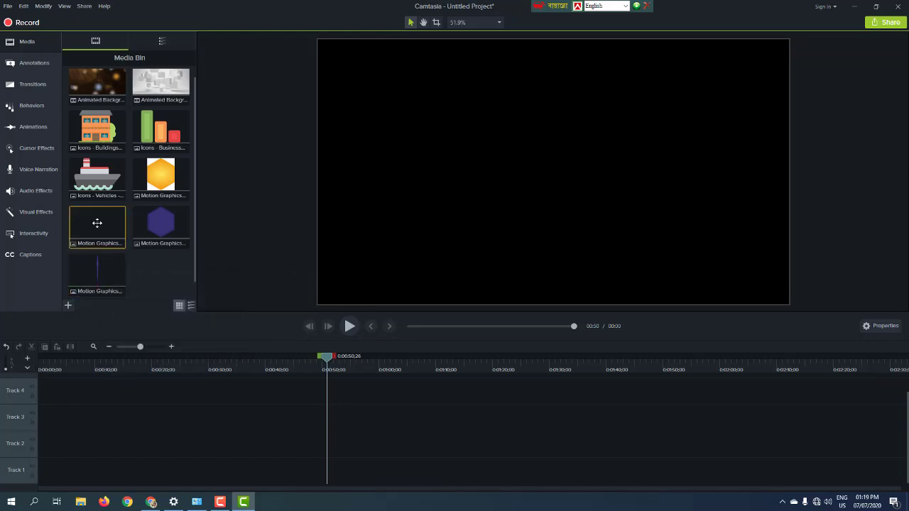
{"action": "right_click", "coordinate": [98, 223]}
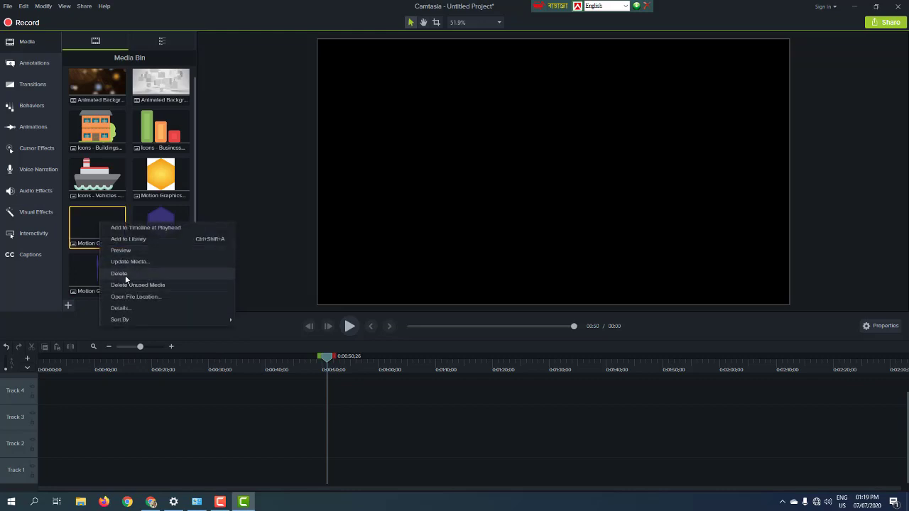
{"action": "left_click", "coordinate": [119, 274]}
Step: Import the video Untitled 17_720p_1 from the Office file (D:) drive into the Media Bin
{"action": "left_click", "coordinate": [69, 305]}
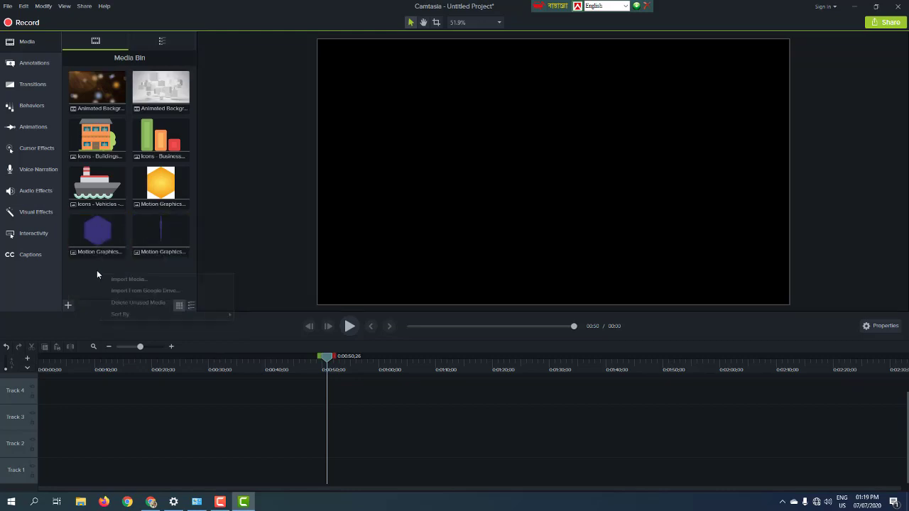
{"action": "left_click", "coordinate": [68, 305]}
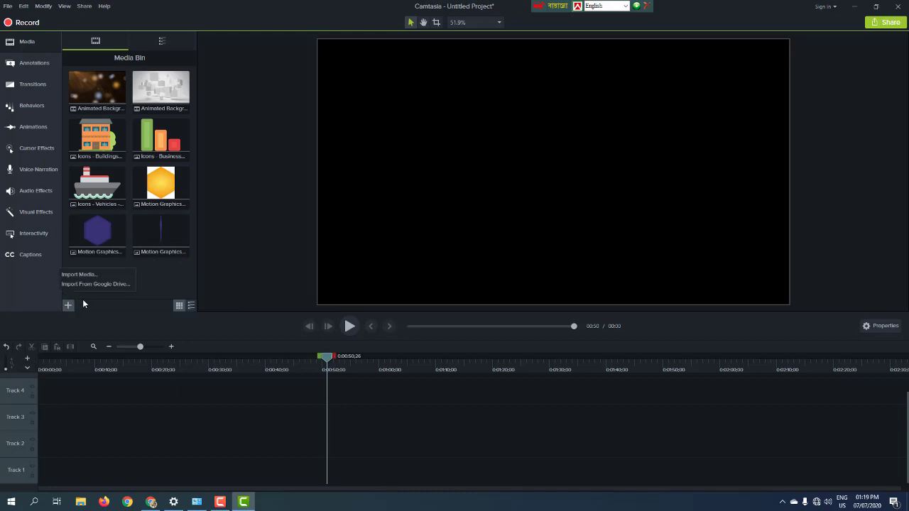
{"action": "left_click", "coordinate": [78, 274]}
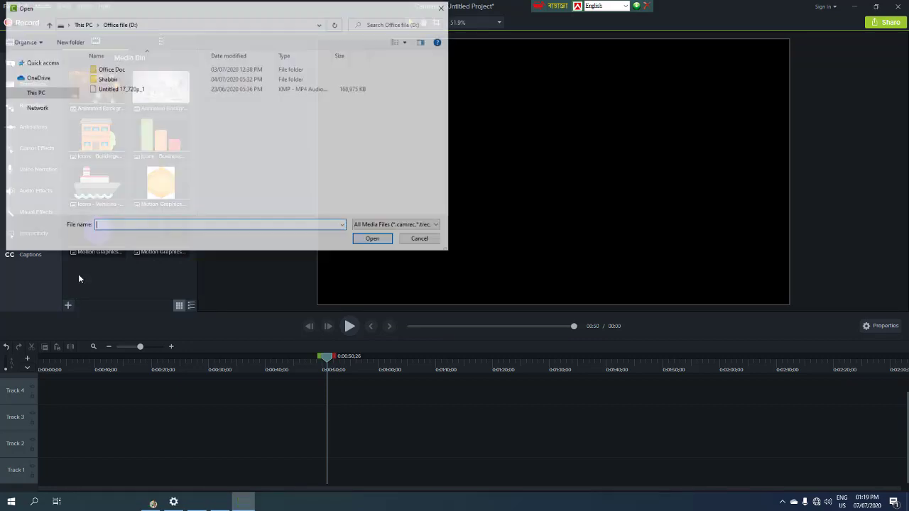
{"action": "left_click", "coordinate": [103, 89]}
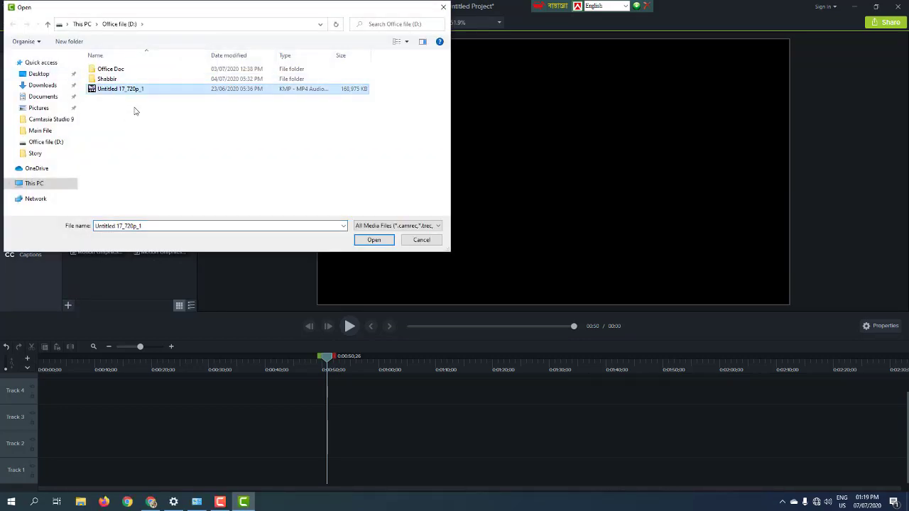
{"action": "left_click", "coordinate": [373, 240]}
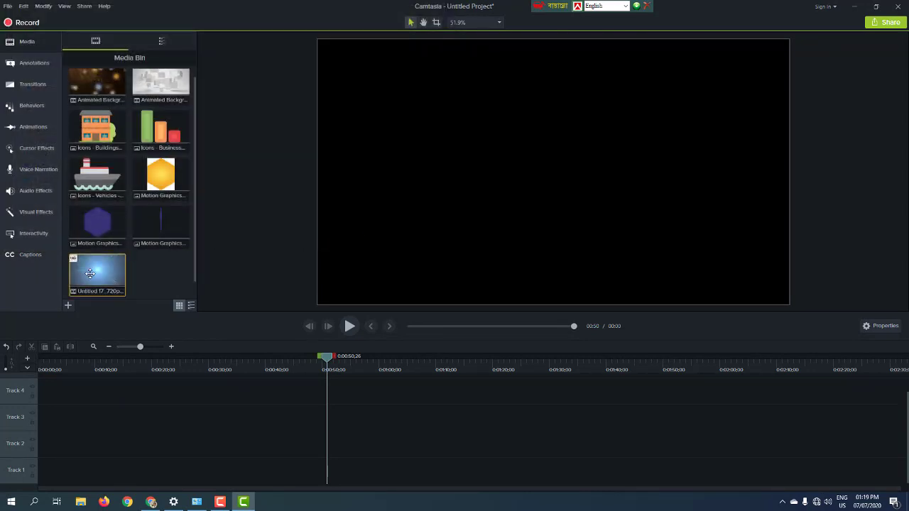
Step: Place the Untitled 17_720p_1 video at the start of Track 2 and play its first seconds from the beginning
{"action": "mouse_move", "coordinate": [90, 273]}
{"action": "left_mouse_down"}
{"action": "mouse_move", "coordinate": [213, 369]}
{"action": "mouse_move", "coordinate": [57, 450]}
{"action": "mouse_move", "coordinate": [36, 445]}
{"action": "left_mouse_up"}
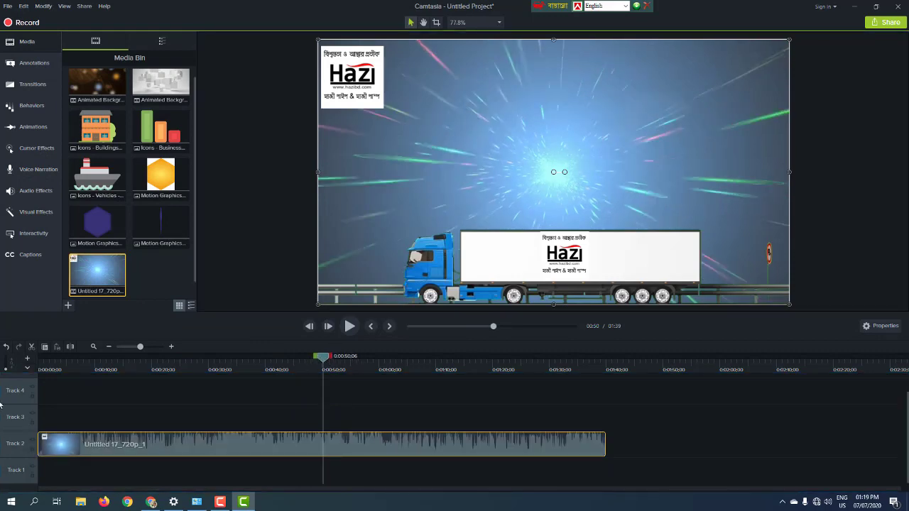
{"action": "key", "text": "ctrl+Home"}
{"action": "left_click", "coordinate": [347, 326]}
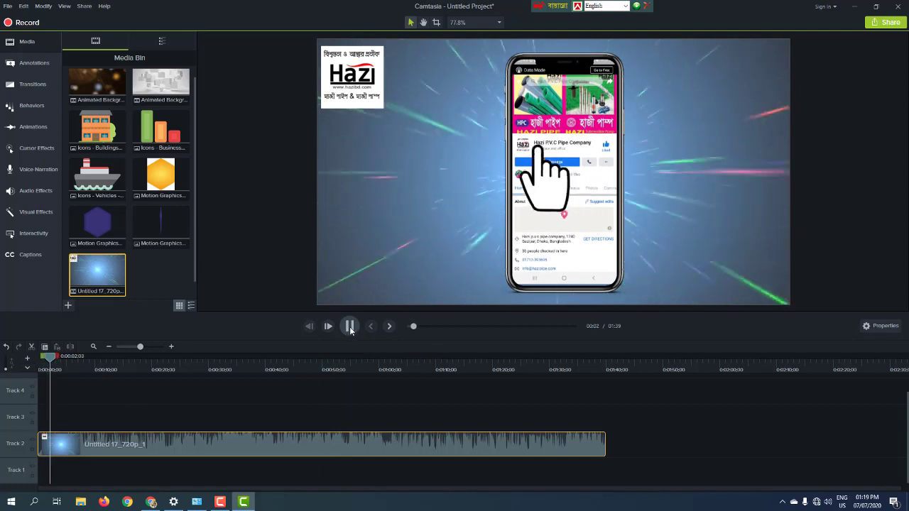
{"action": "left_click", "coordinate": [349, 330]}
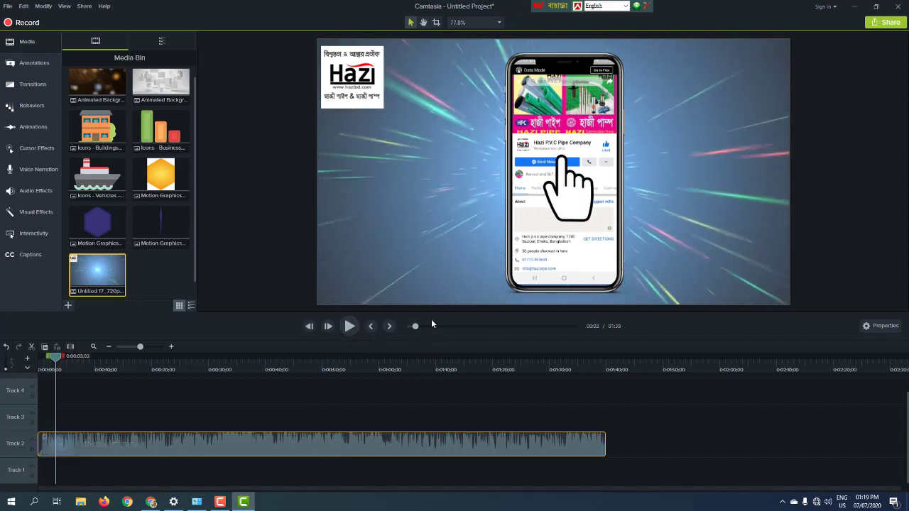
{"action": "left_click_drag", "start_coordinate": [92, 122], "coordinate": [90, 118]}
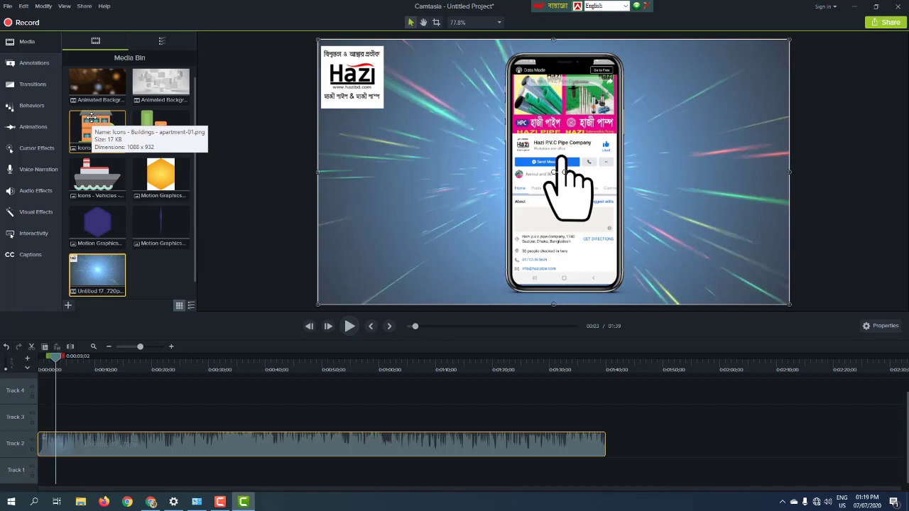
Step: Add the solid green Basic arrow annotation to Track 3 and position it beside the phone in the video, lengthening it
{"action": "left_click", "coordinate": [31, 66]}
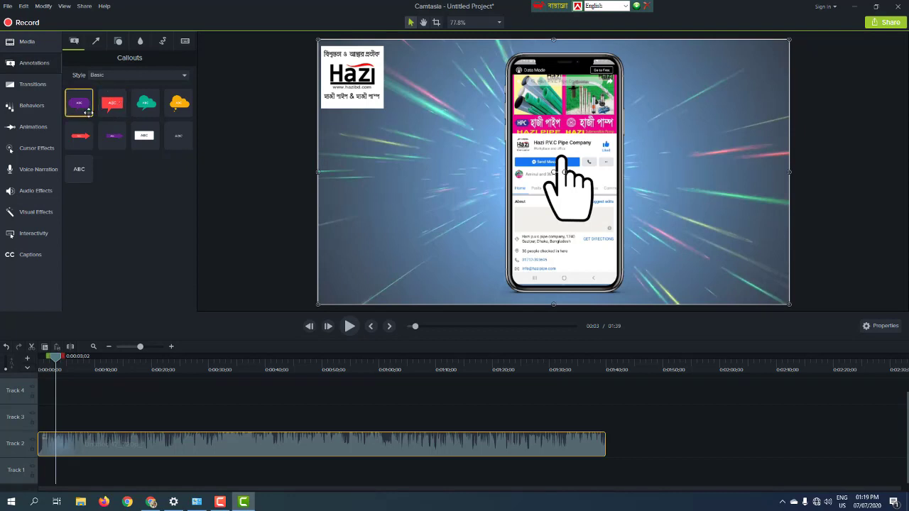
{"action": "left_click", "coordinate": [97, 42]}
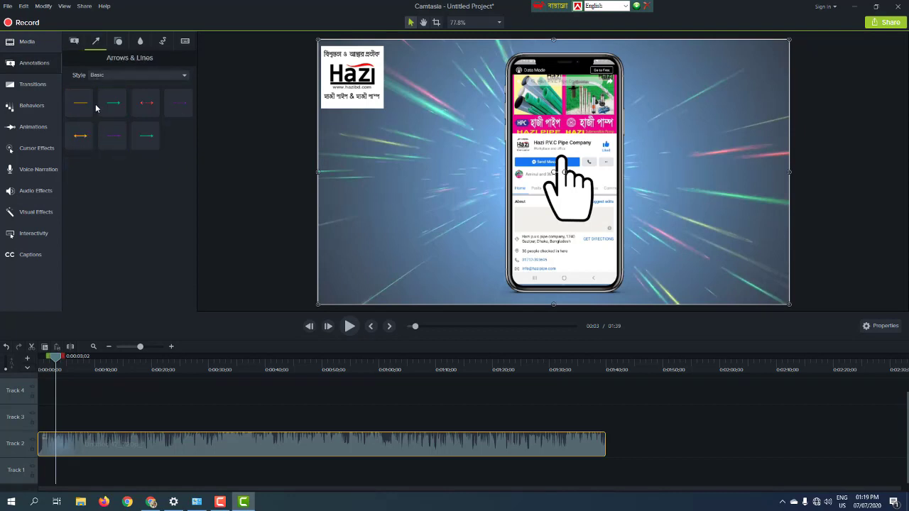
{"action": "left_click_drag", "start_coordinate": [109, 107], "coordinate": [53, 419]}
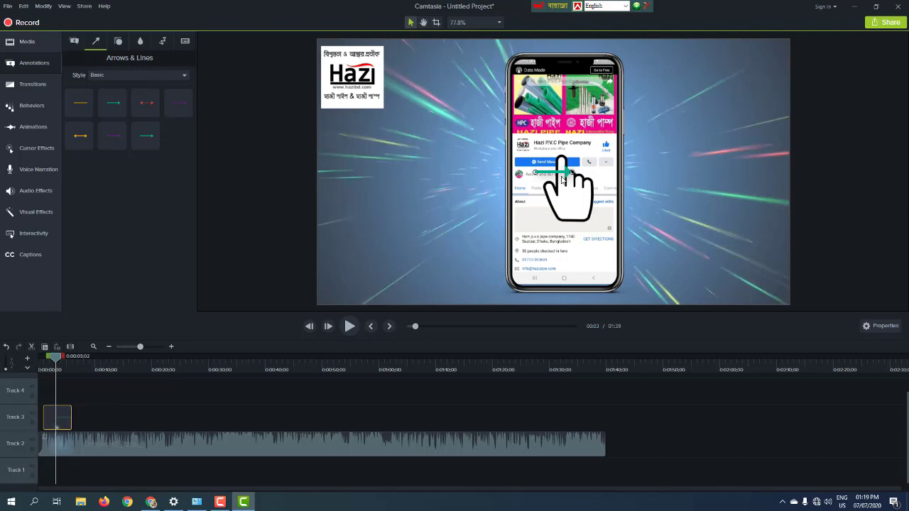
{"action": "mouse_move", "coordinate": [562, 173]}
{"action": "left_mouse_down"}
{"action": "mouse_move", "coordinate": [445, 173]}
{"action": "mouse_move", "coordinate": [487, 171]}
{"action": "mouse_move", "coordinate": [455, 181]}
{"action": "mouse_move", "coordinate": [462, 182]}
{"action": "mouse_move", "coordinate": [492, 174]}
{"action": "mouse_move", "coordinate": [480, 184]}
{"action": "mouse_move", "coordinate": [448, 174]}
{"action": "mouse_move", "coordinate": [436, 195]}
{"action": "left_mouse_up"}
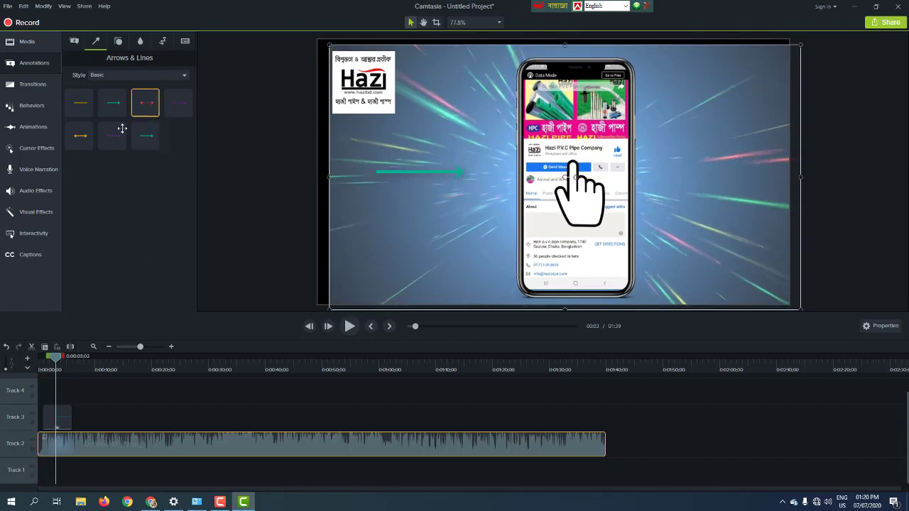
Step: Add the red dotted double-headed arrow to Track 4, move it below the green arrow and stretch both its ends
{"action": "left_click_drag", "start_coordinate": [141, 105], "coordinate": [51, 395]}
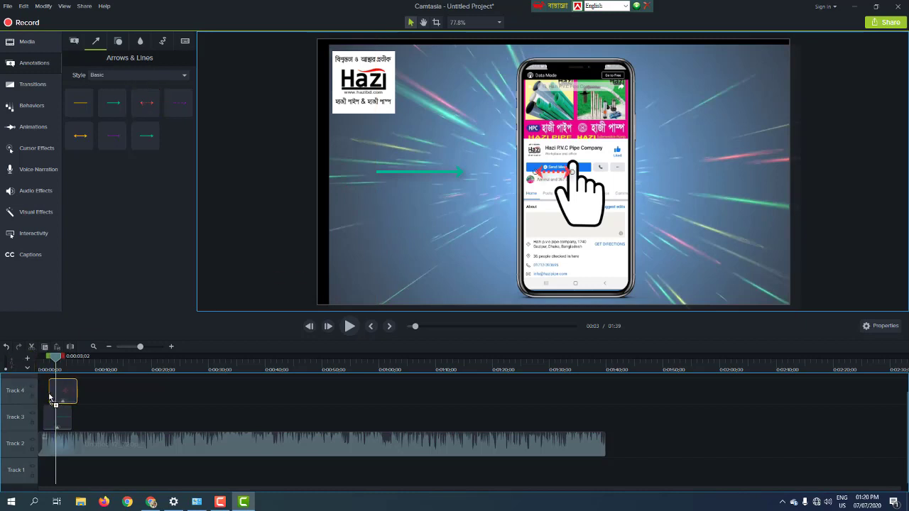
{"action": "left_click_drag", "start_coordinate": [553, 172], "coordinate": [453, 214]}
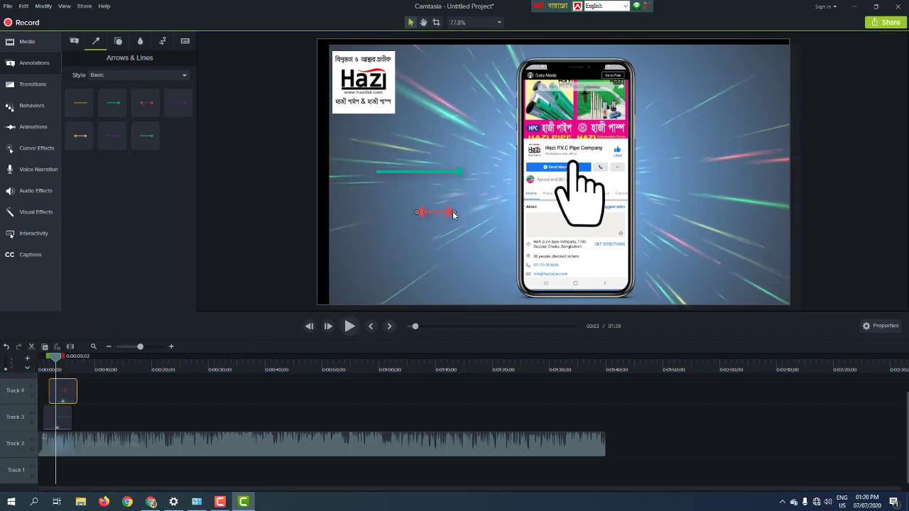
{"action": "left_click_drag", "start_coordinate": [510, 215], "coordinate": [501, 212]}
{"action": "left_click_drag", "start_coordinate": [416, 212], "coordinate": [388, 214]}
Step: Look through the Shapes, Blur & Highlight and Sketch Motion annotation collections
{"action": "left_click", "coordinate": [119, 41]}
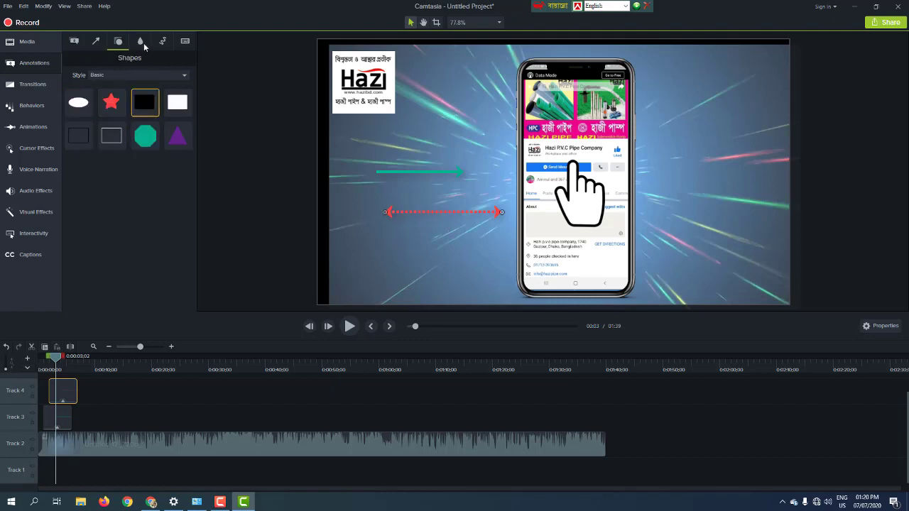
{"action": "left_click", "coordinate": [140, 41]}
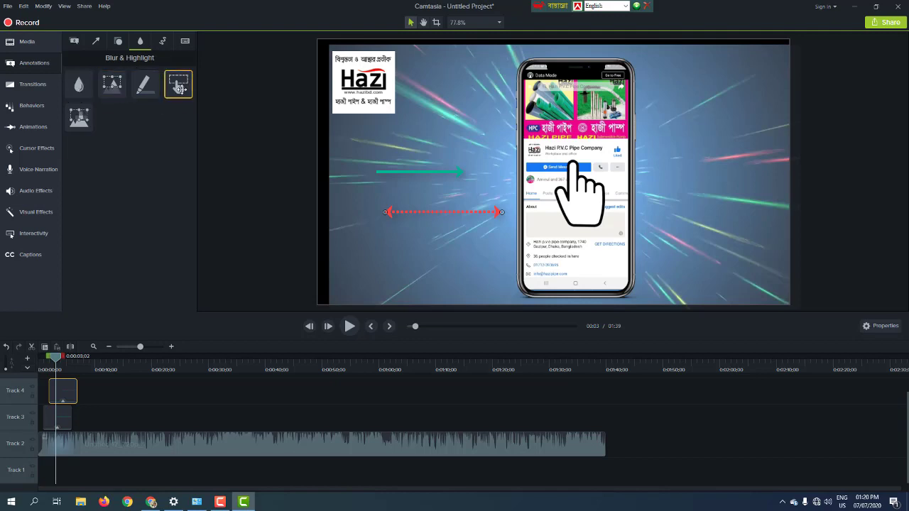
{"action": "left_click", "coordinate": [164, 44]}
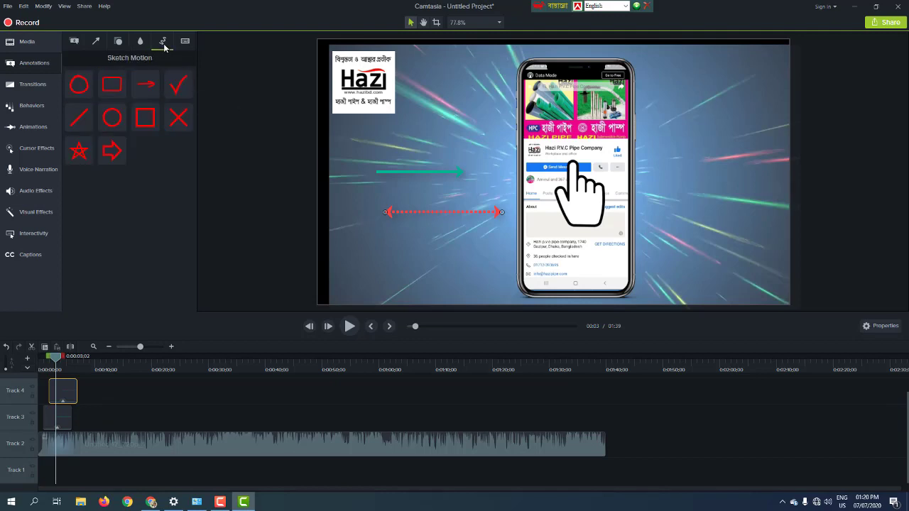